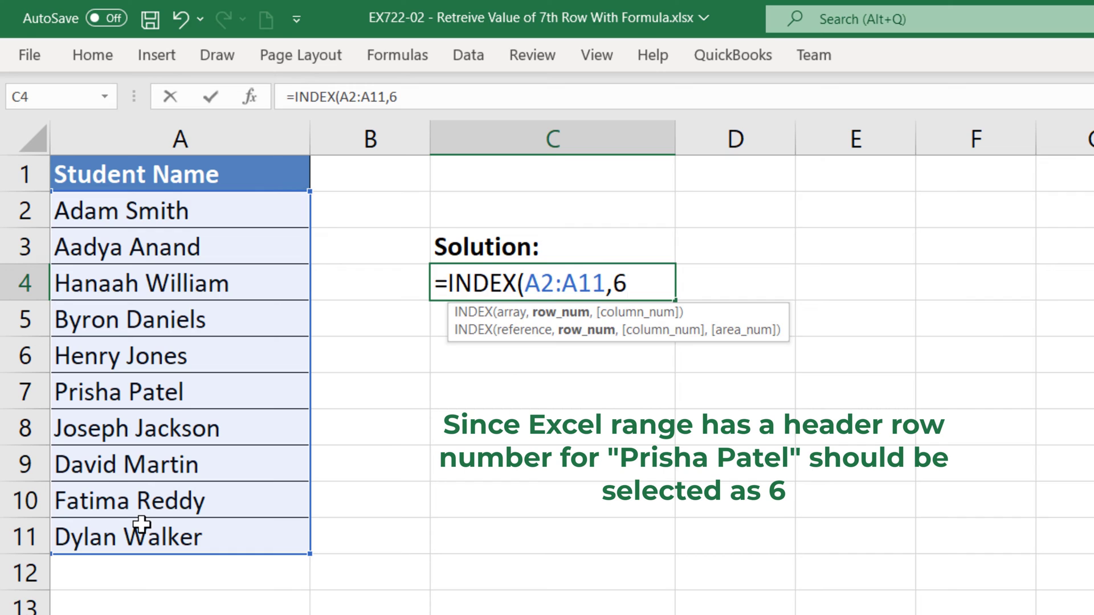
# - Commit the INDEX formula in C4 so it returns the student's full name
pyautogui.press('Return')
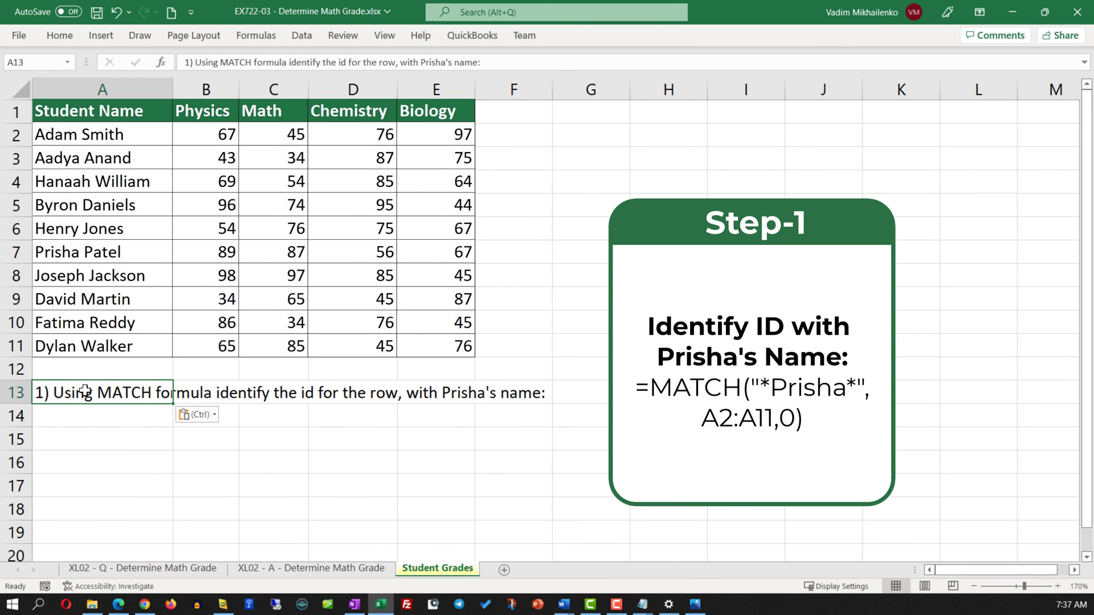
# - In A14, enter an exact-match wildcard MATCH of the student's name over A2:A11, returning 6
pyautogui.click(109, 416)
pyautogui.write('=MATCH("*')
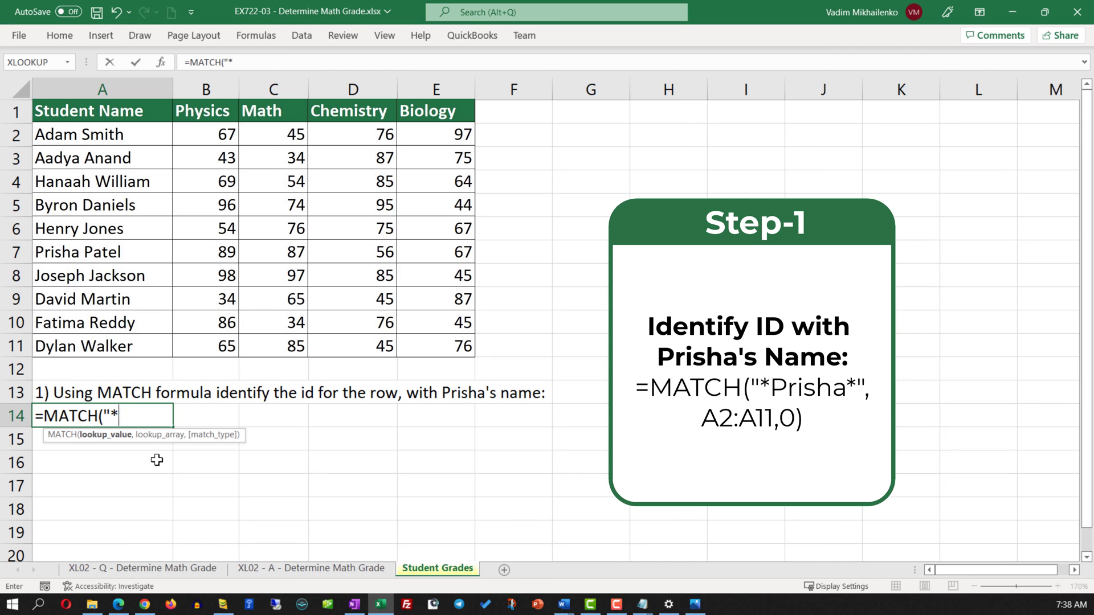
pyautogui.write('Prisha*",')
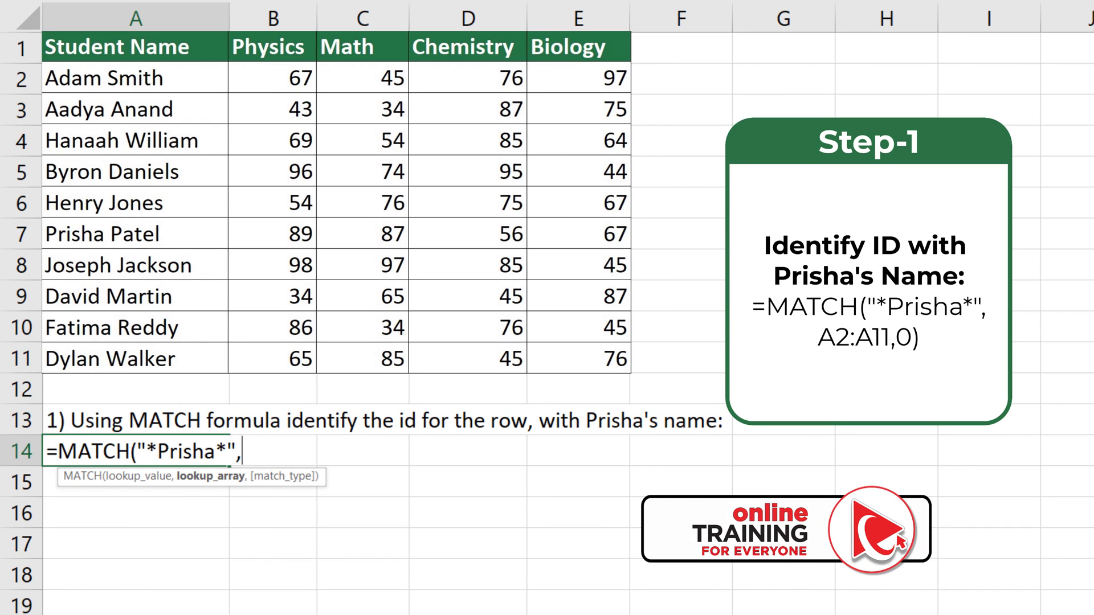
pyautogui.moveTo(135, 78); pyautogui.dragTo(135, 359)
pyautogui.write(',')
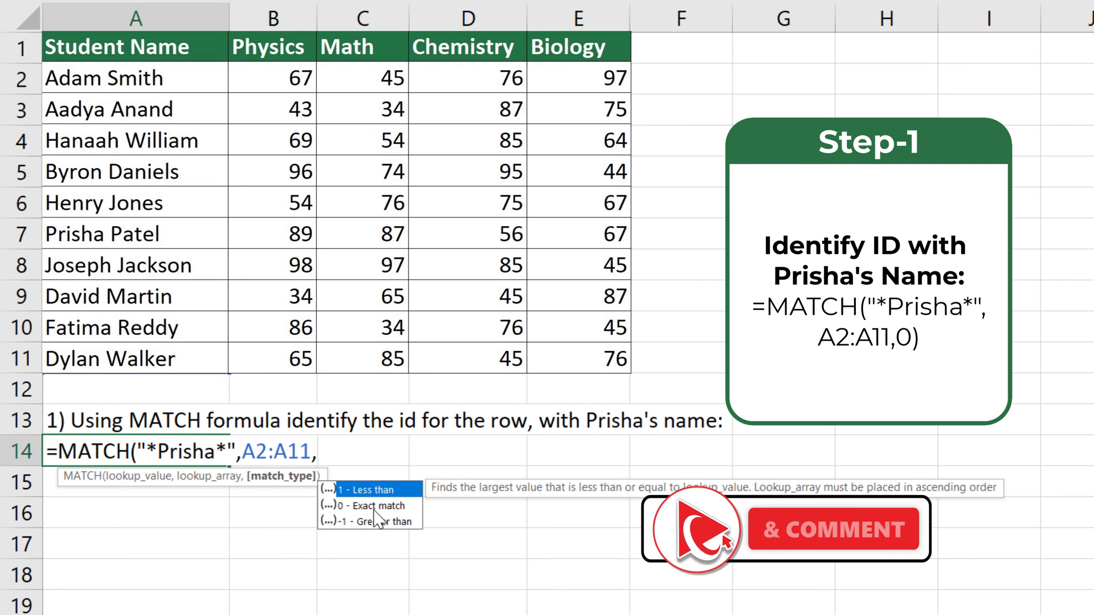
pyautogui.write('0')
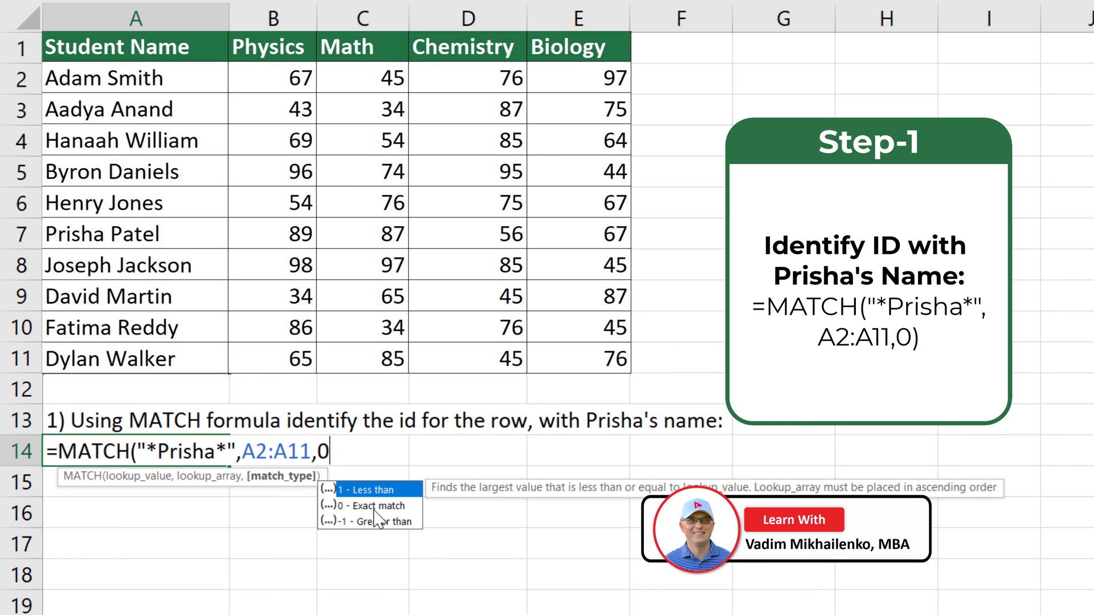
pyautogui.write(')')
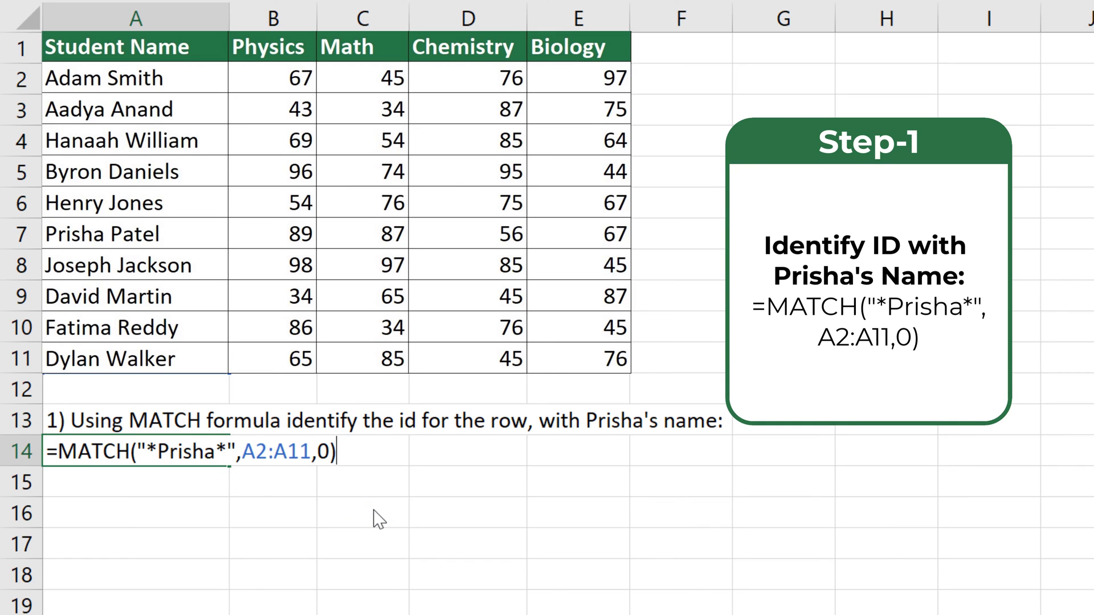
pyautogui.press('Return')
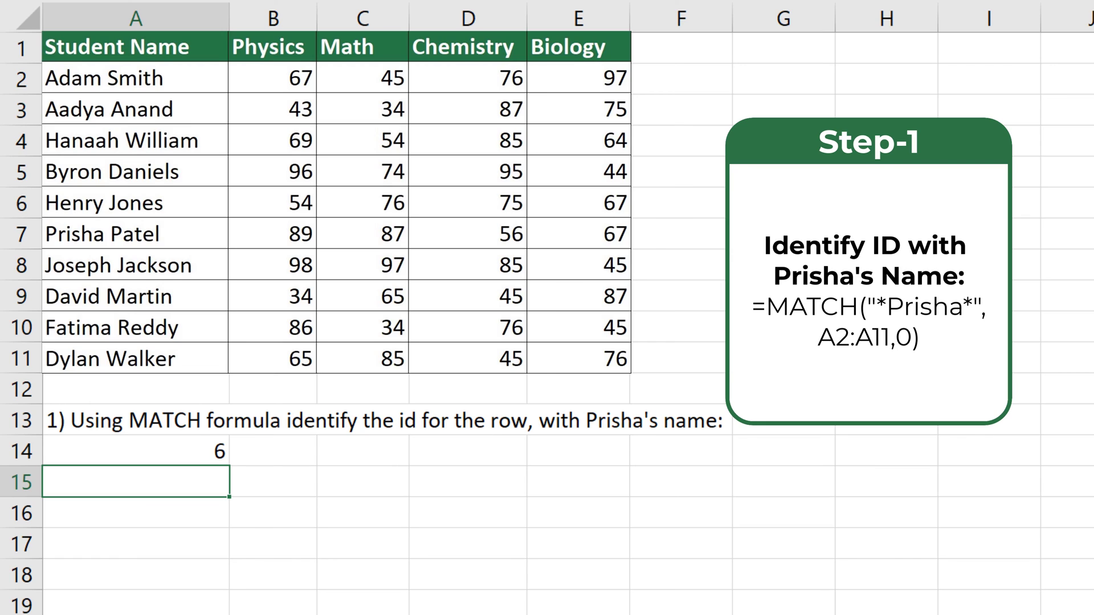
pyautogui.click(39, 237)
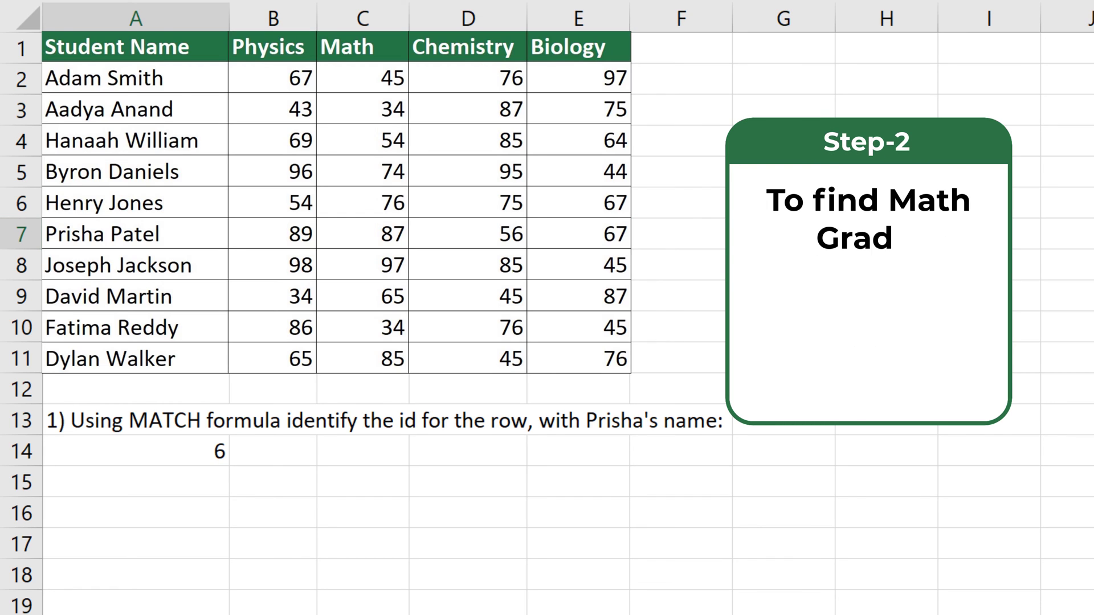
# - Enter =INDEX(B2:E11, the name MATCH, 2) in A17 for the Math grade; it shows #N/A
pyautogui.click(362, 234)
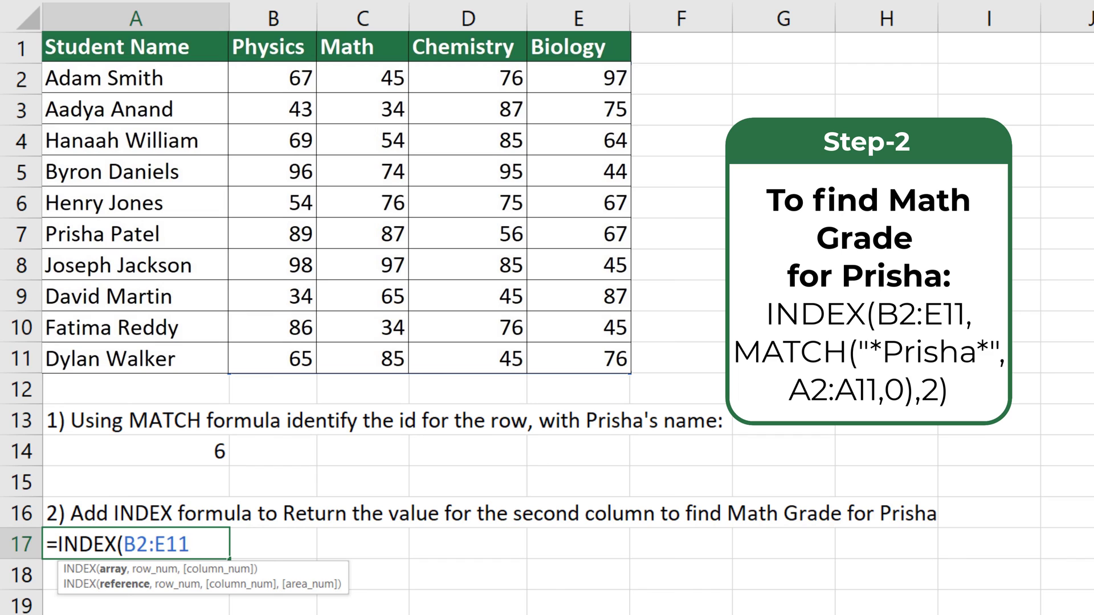
pyautogui.write(',MATCH("*Prisha*",A2:A11,0)')
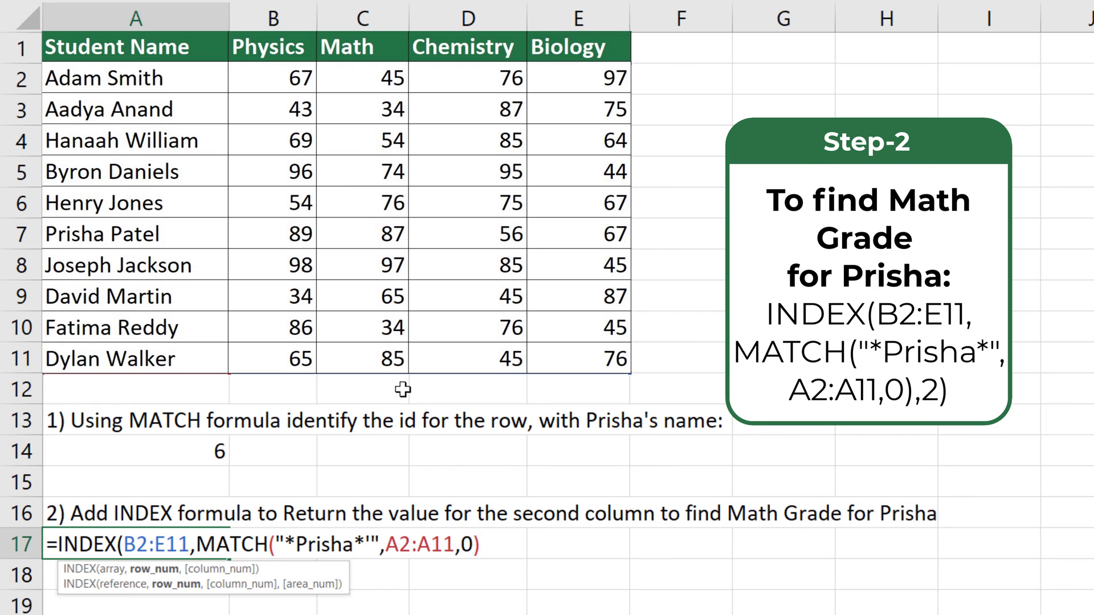
pyautogui.write(',')
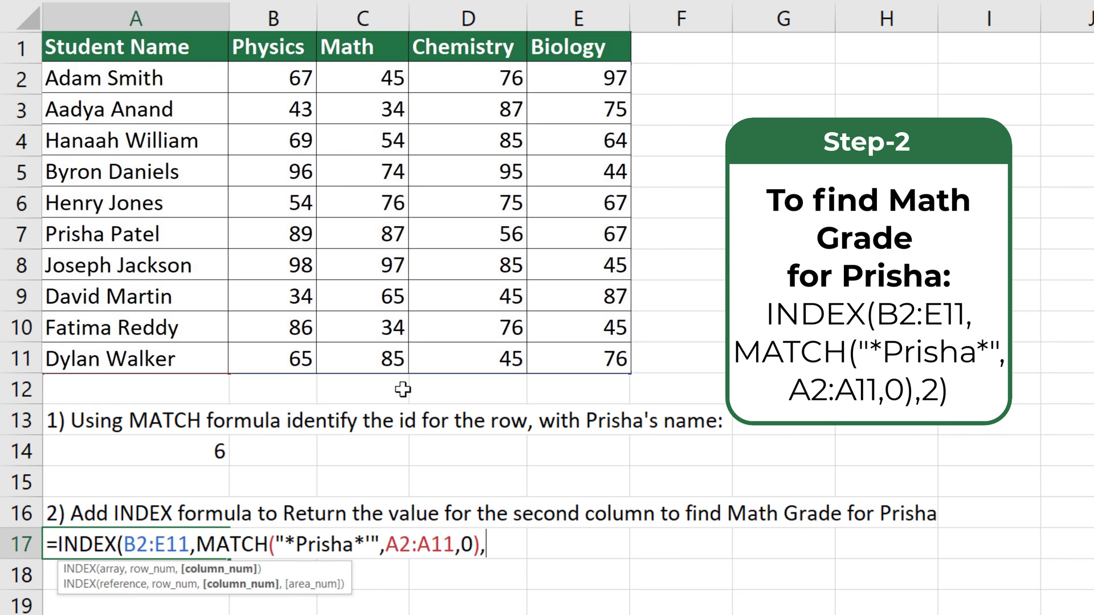
pyautogui.write('2')
pyautogui.press('Return')
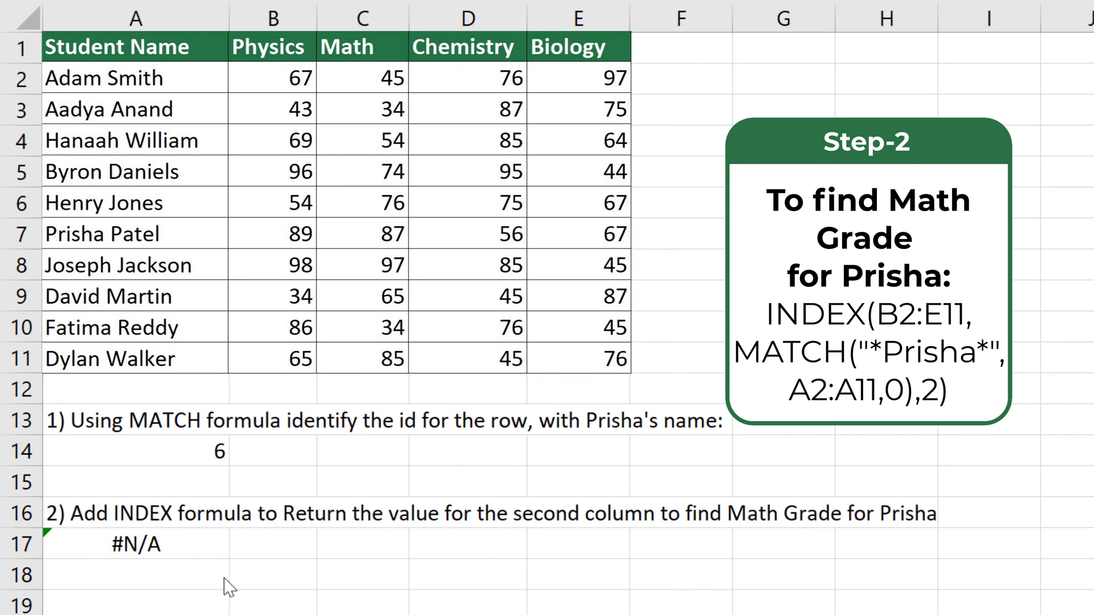
pyautogui.click(142, 535)
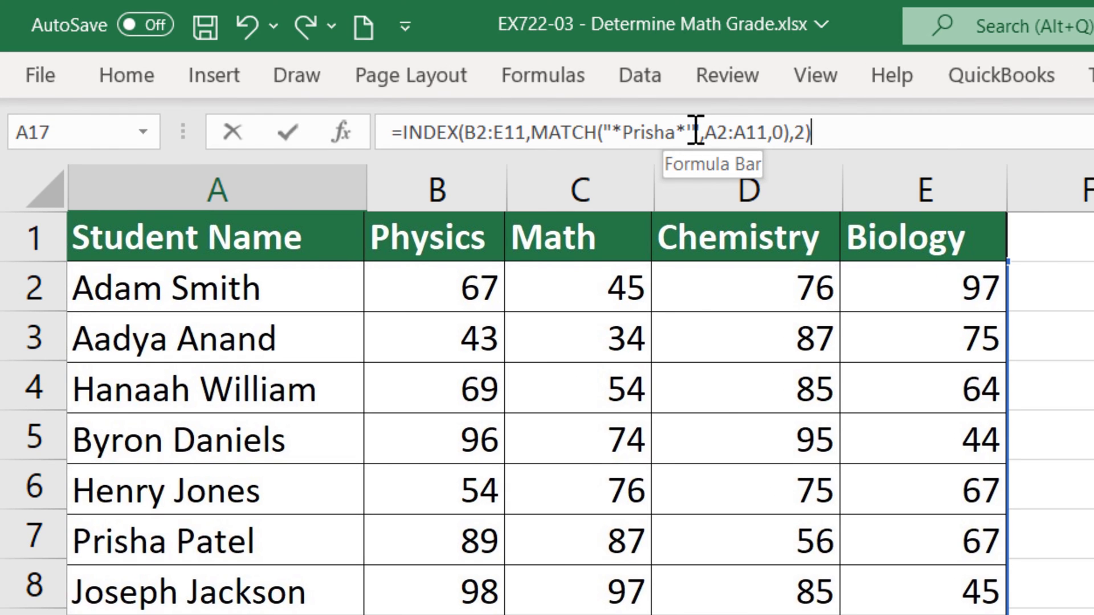
# - Delete the stray quote in A17's MATCH criterion so it returns 87, matching C7
pyautogui.click(695, 132)
pyautogui.press('BackSpace')
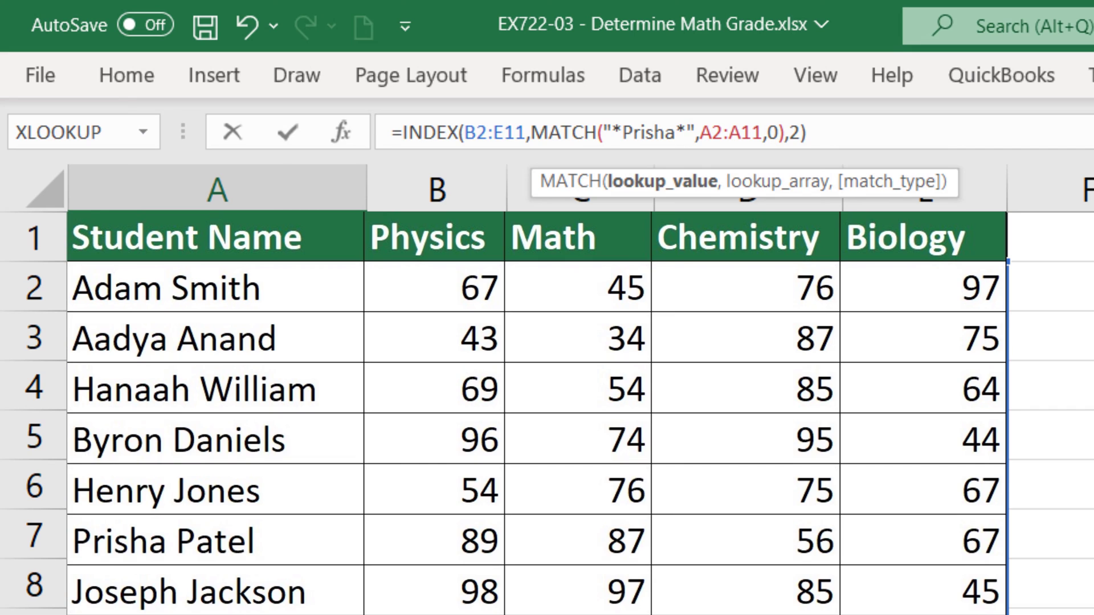
pyautogui.press('Return')
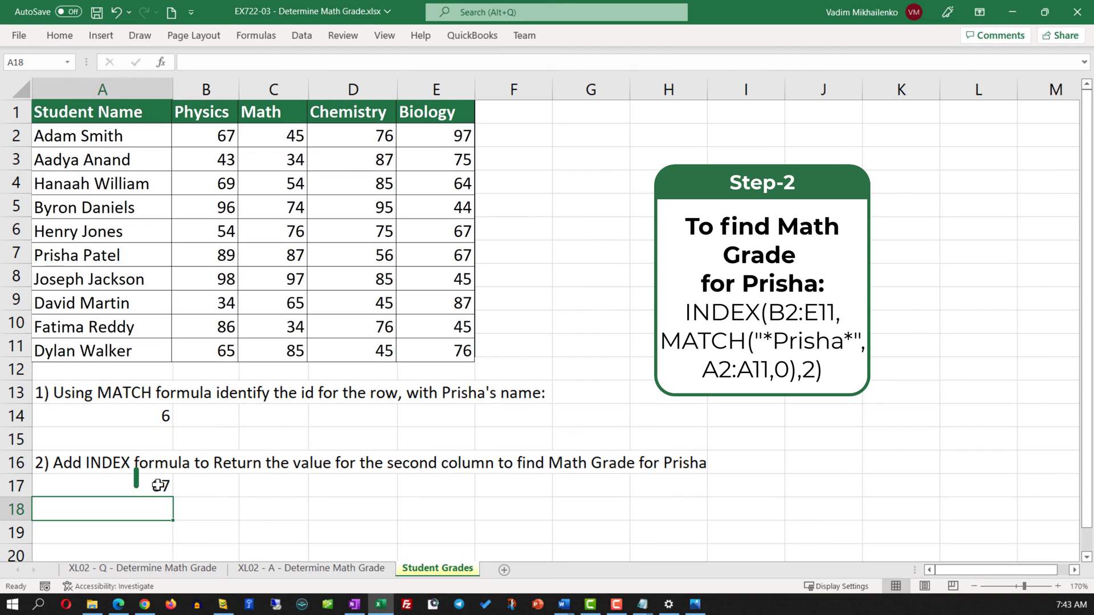
pyautogui.click(273, 255)
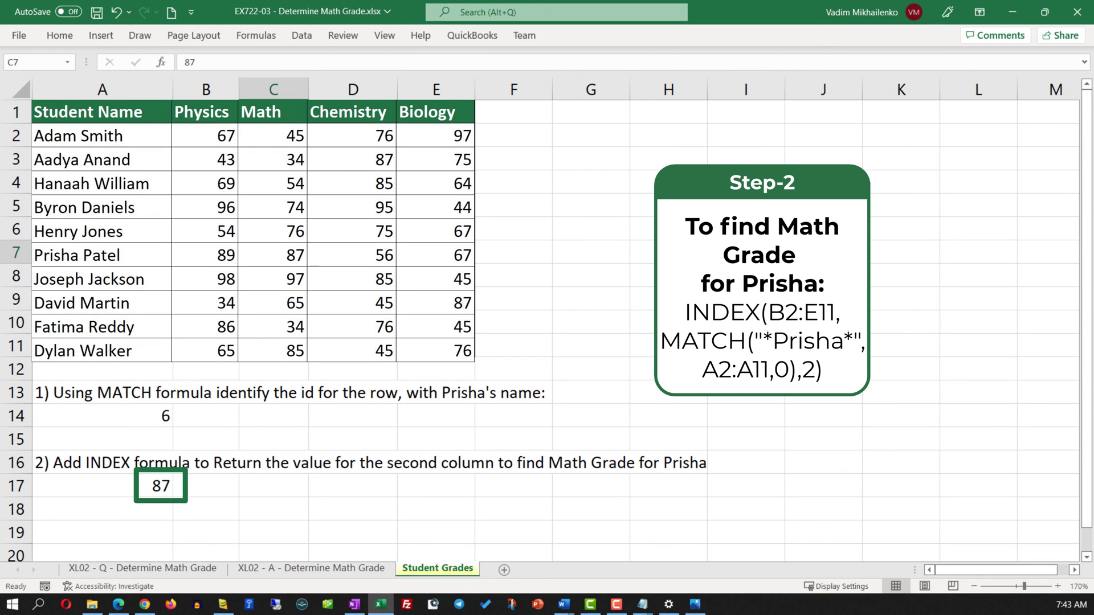
pyautogui.click(103, 485)
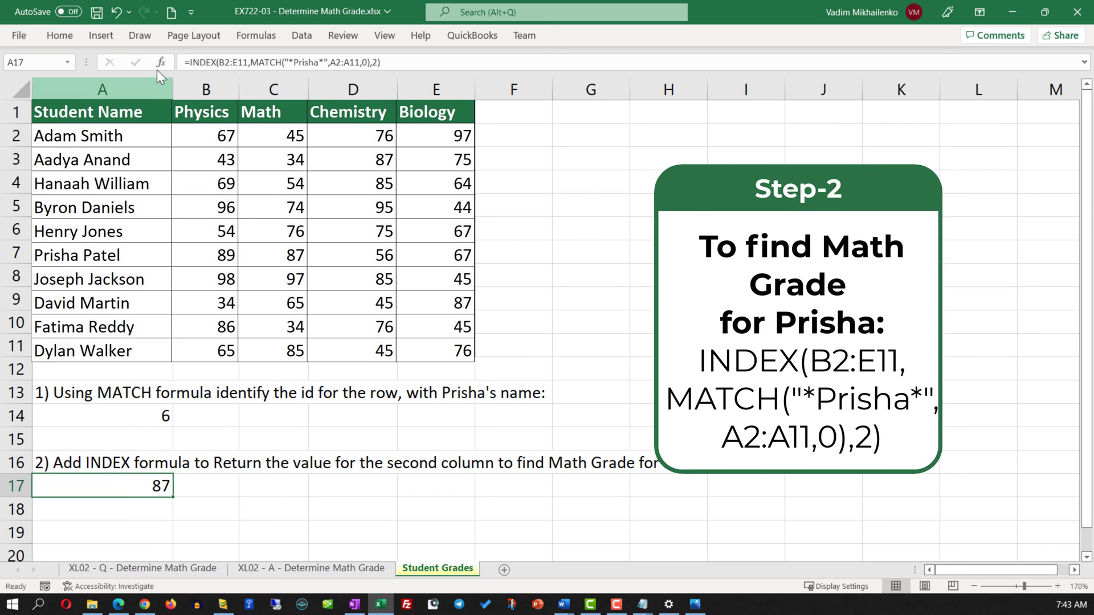
pyautogui.click(389, 57)
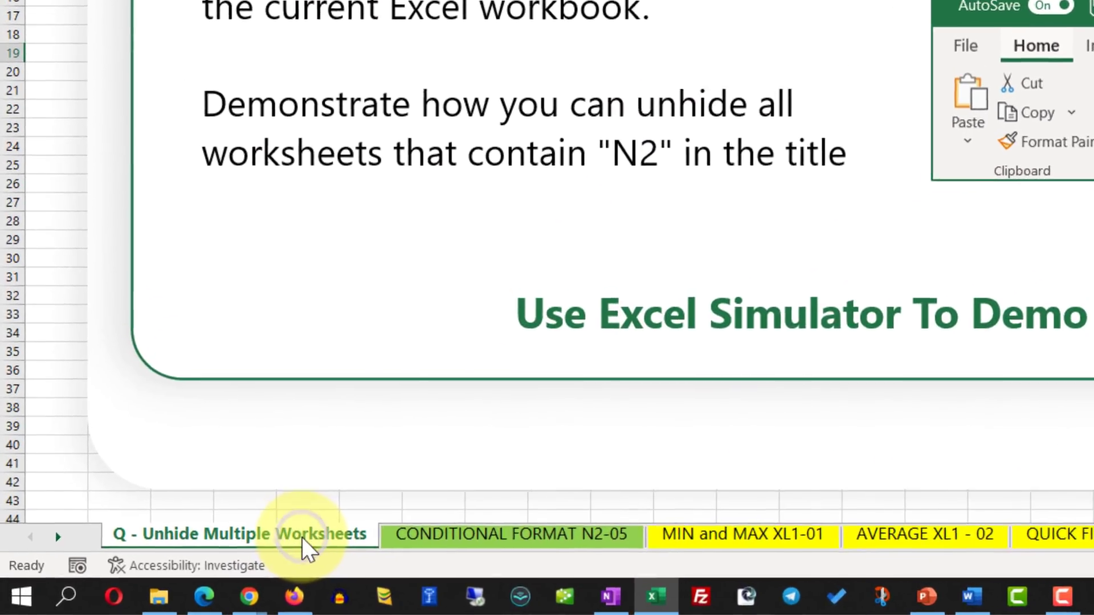
# - Unhide the VLOOKUP - N2-01, AVERAGE - N2-02, SUMIFS N2-03 and IFERROR N2-04 sheets
pyautogui.rightClick(231, 553)
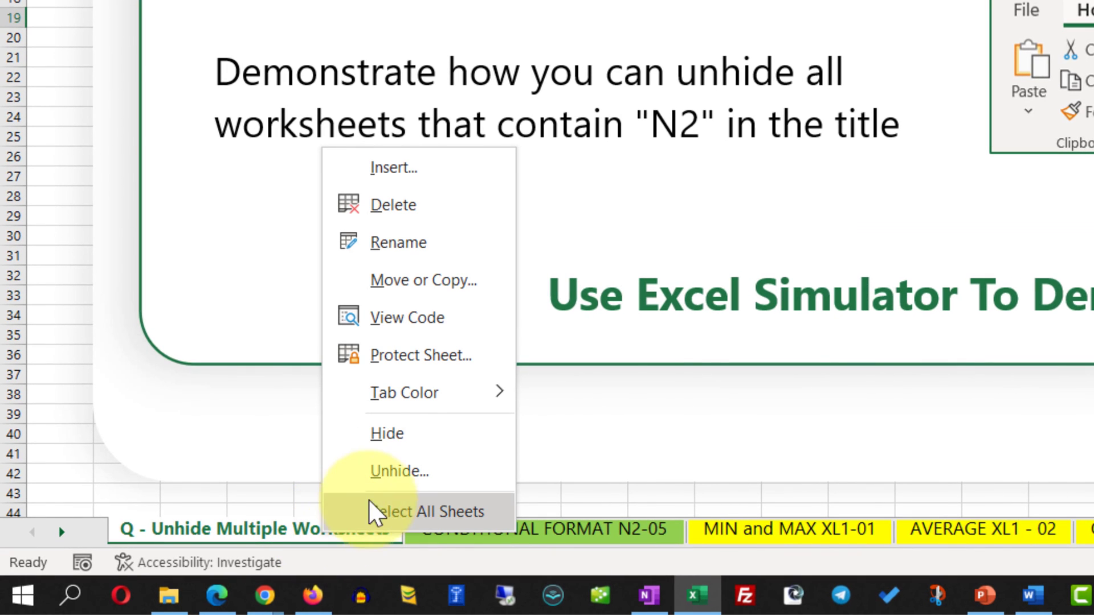
pyautogui.click(427, 478)
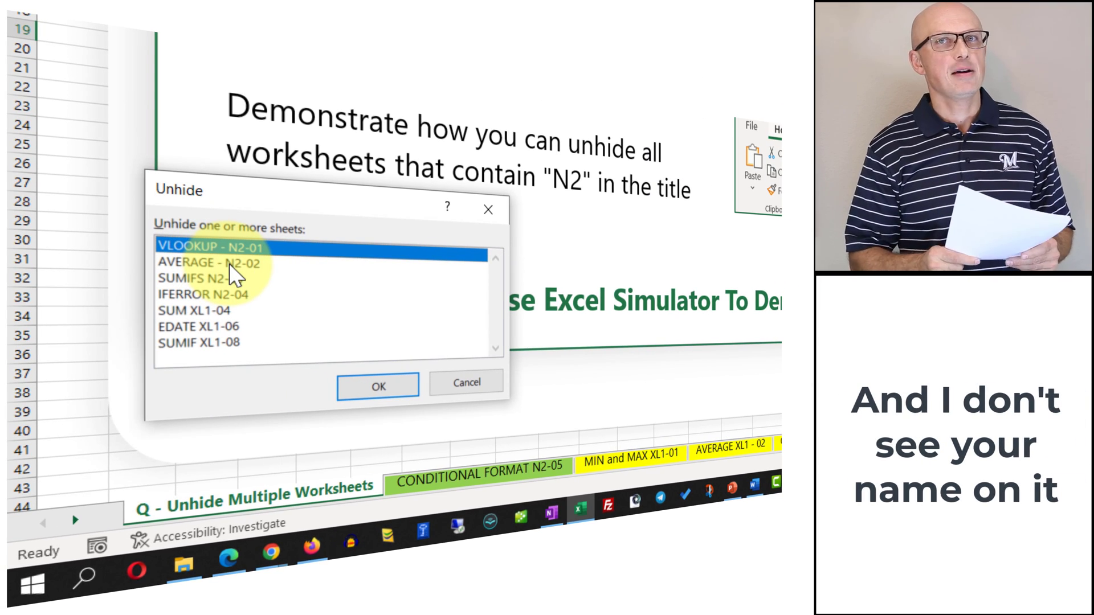
pyautogui.keyDown('ctrl'); pyautogui.click(230, 263); pyautogui.keyUp('ctrl')
pyautogui.keyDown('ctrl'); pyautogui.click(230, 277); pyautogui.keyUp('ctrl')
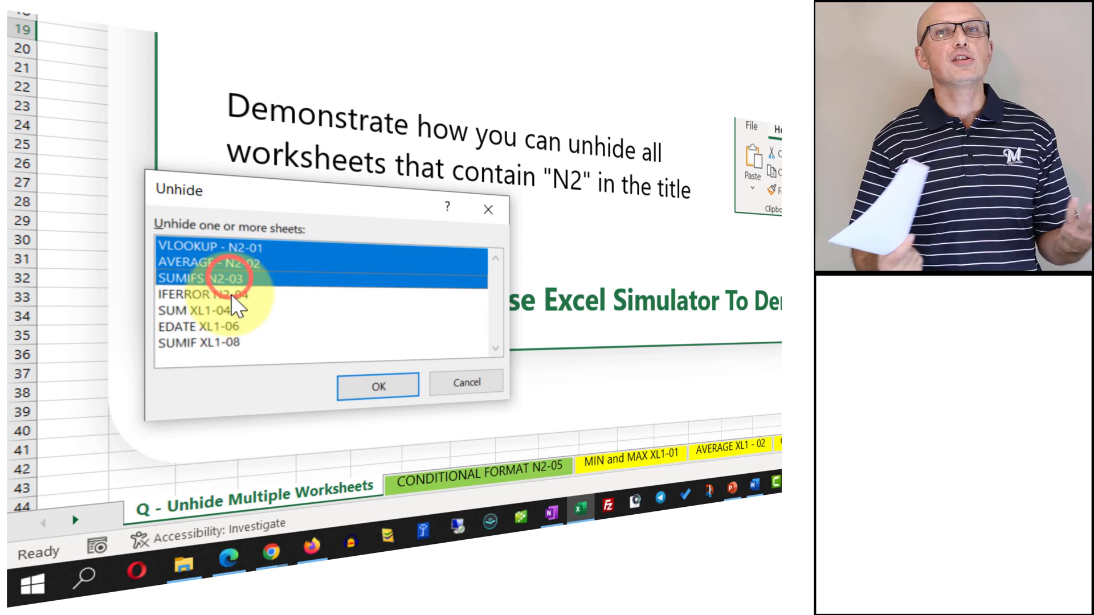
pyautogui.keyDown('ctrl'); pyautogui.click(231, 294); pyautogui.keyUp('ctrl')
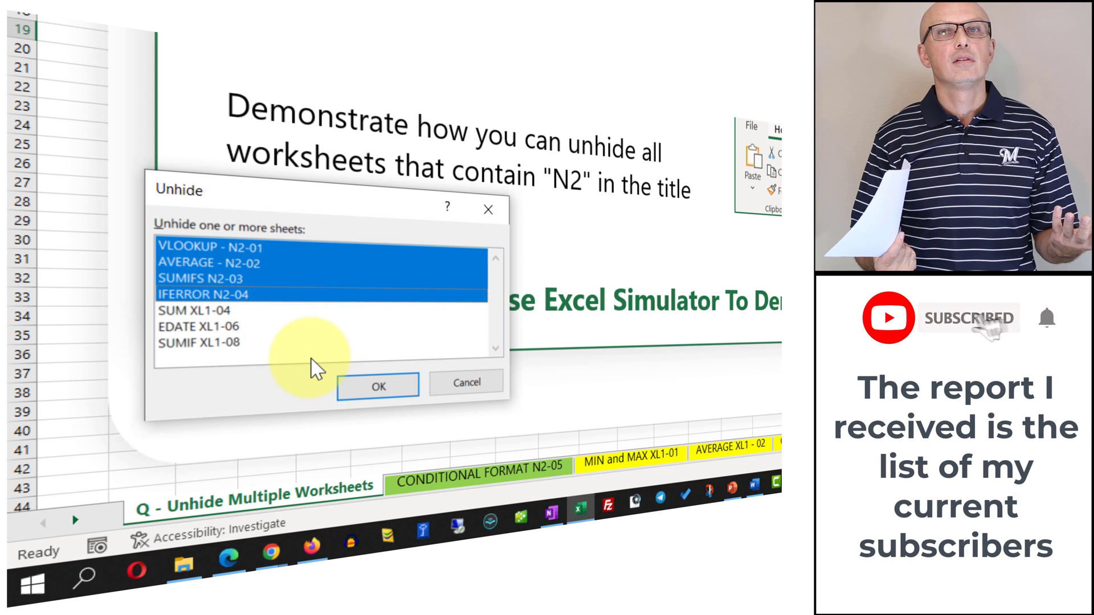
pyautogui.click(395, 392)
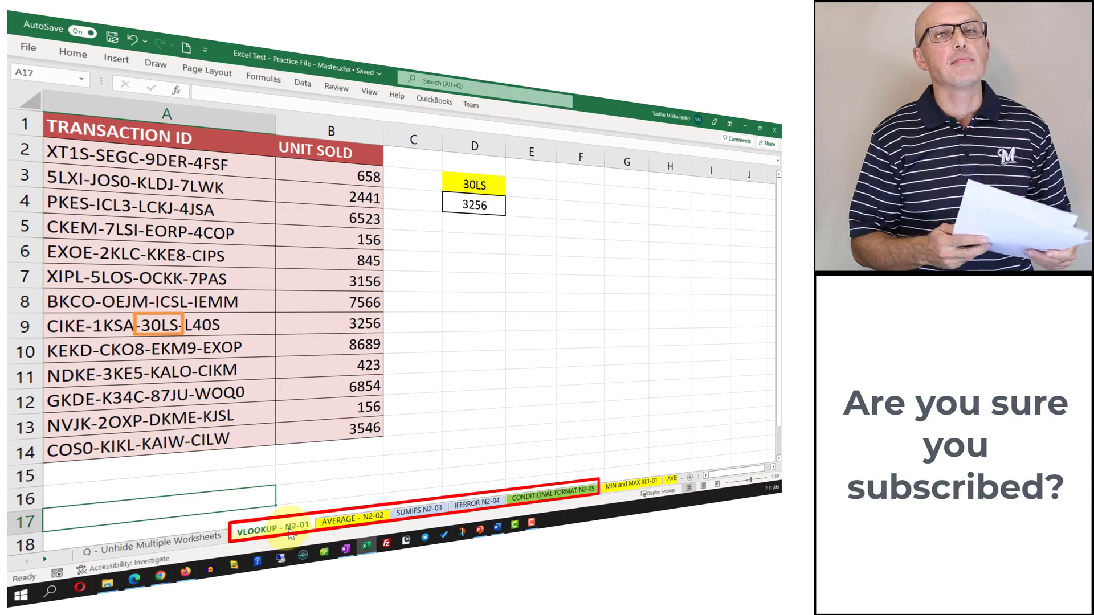
# - Browse the newly unhidden VLOOKUP, AVERAGE and SUMIFS N2 sheets
pyautogui.click(296, 534)
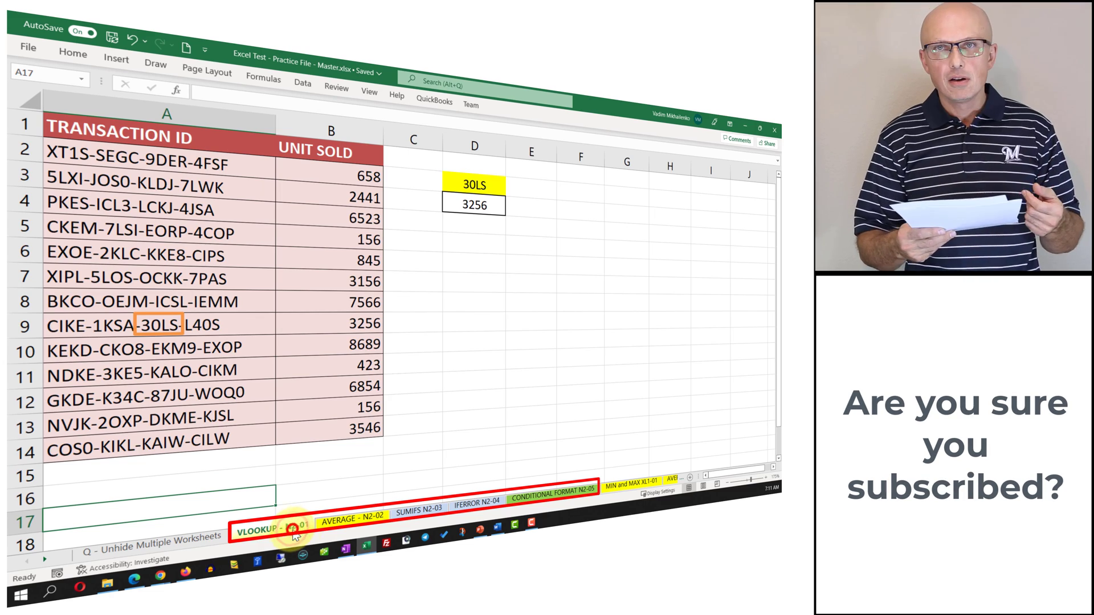
pyautogui.click(371, 523)
pyautogui.click(429, 518)
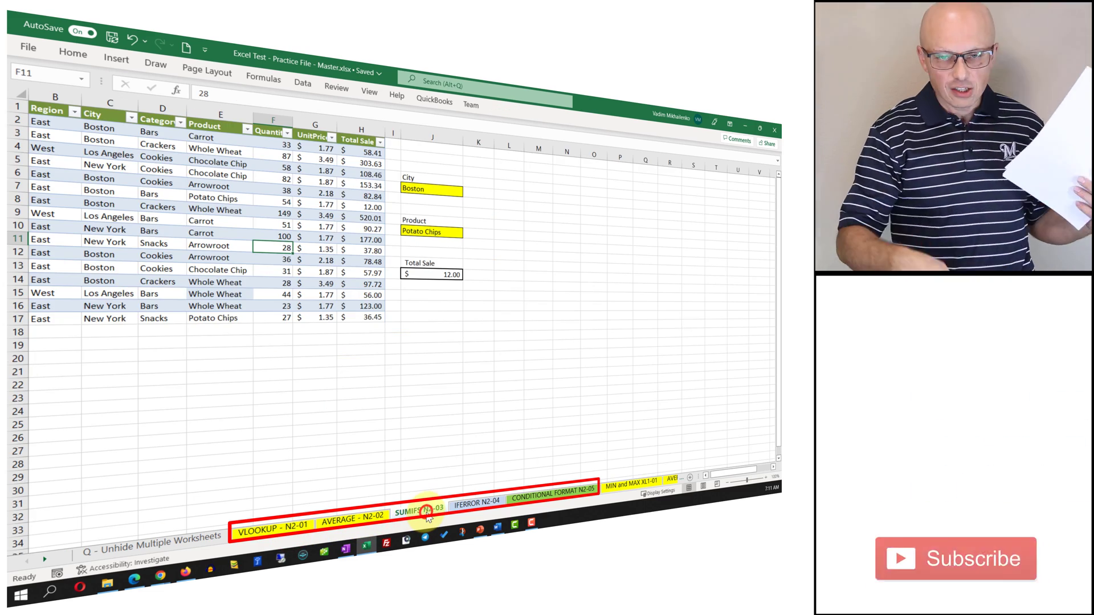